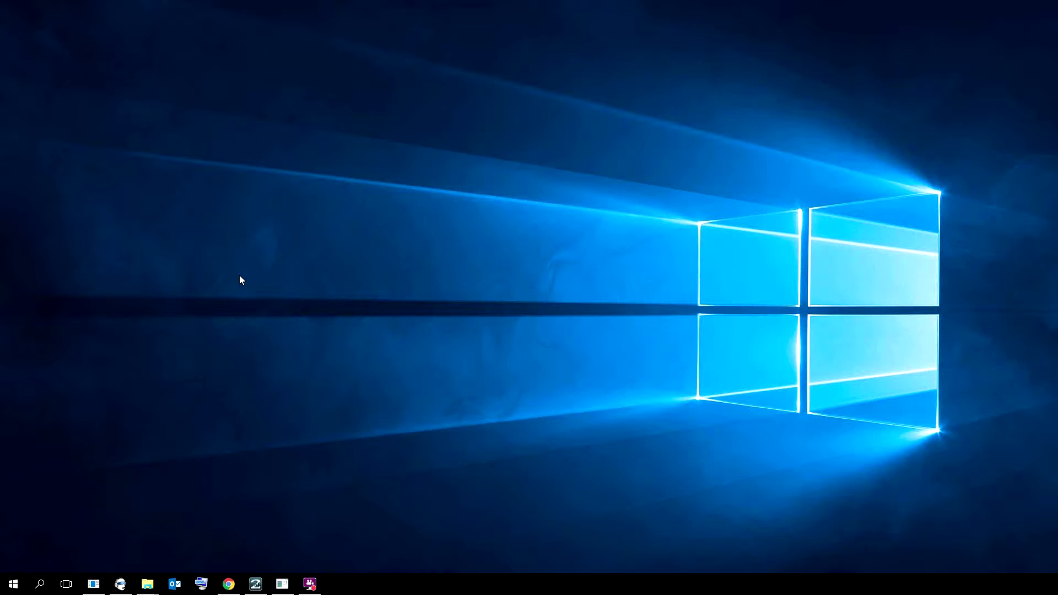
Launch Disk Management from the Start button's Win+X menu.
right_click(20, 591)
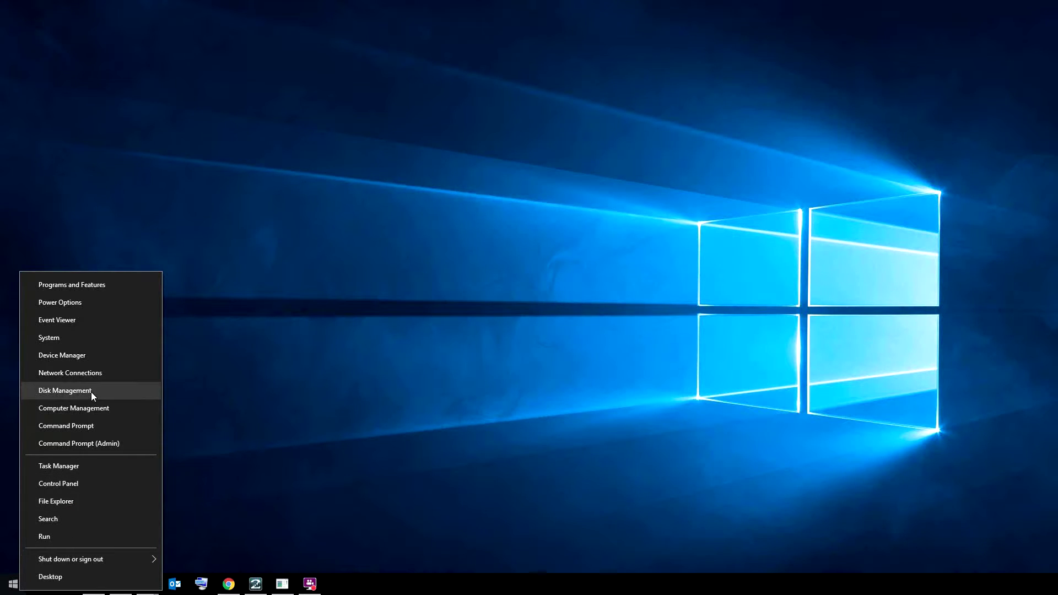
left_click(65, 391)
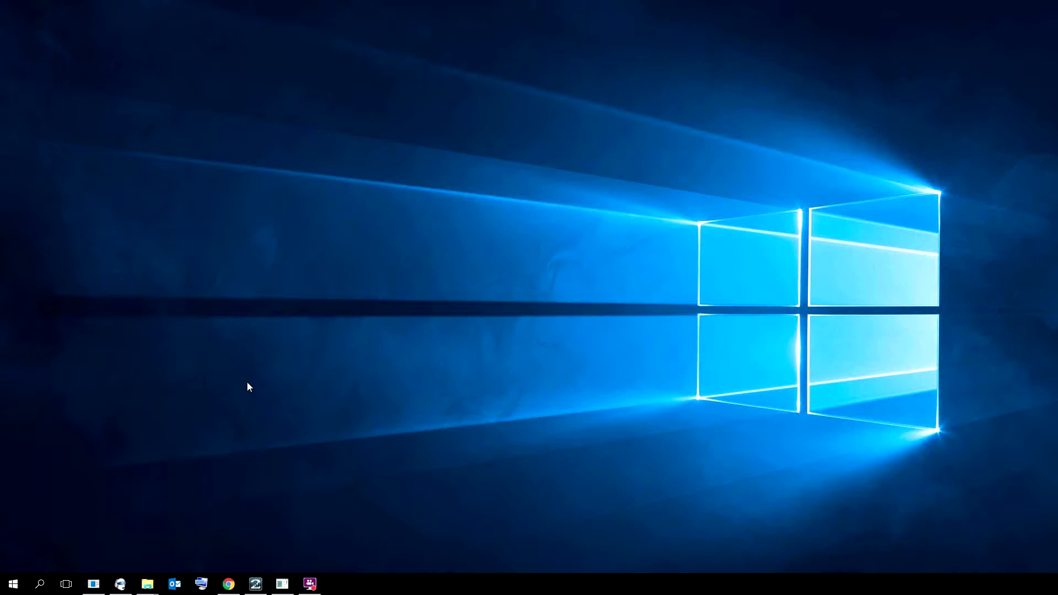
right_click(17, 588)
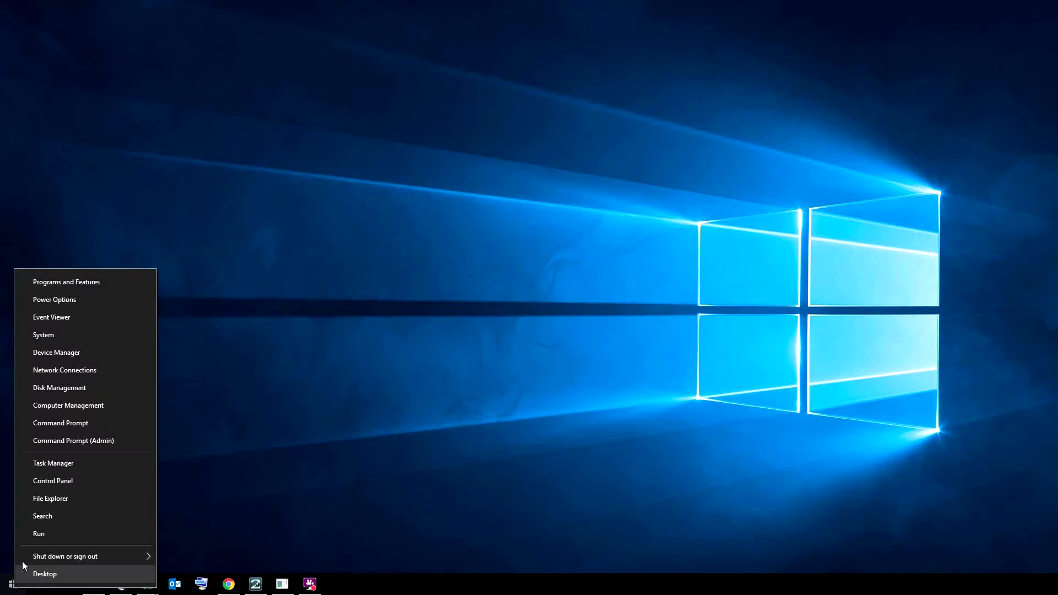
left_click(84, 389)
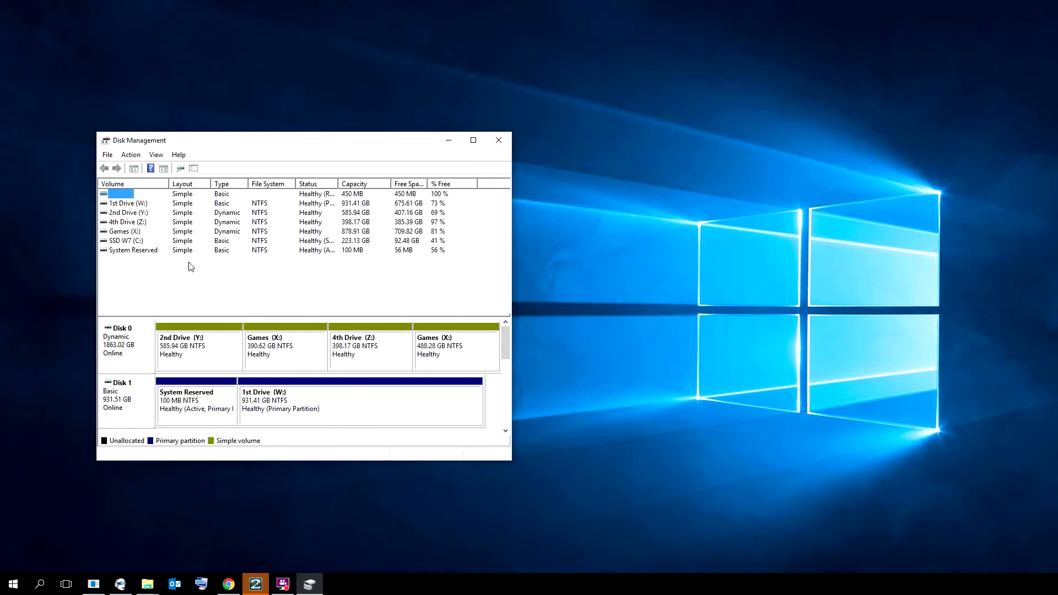
Click through the volume list from SSD W7 (C:) up to the first unnamed volume.
left_click(140, 243)
left_click(140, 221)
left_click(139, 212)
left_click(140, 203)
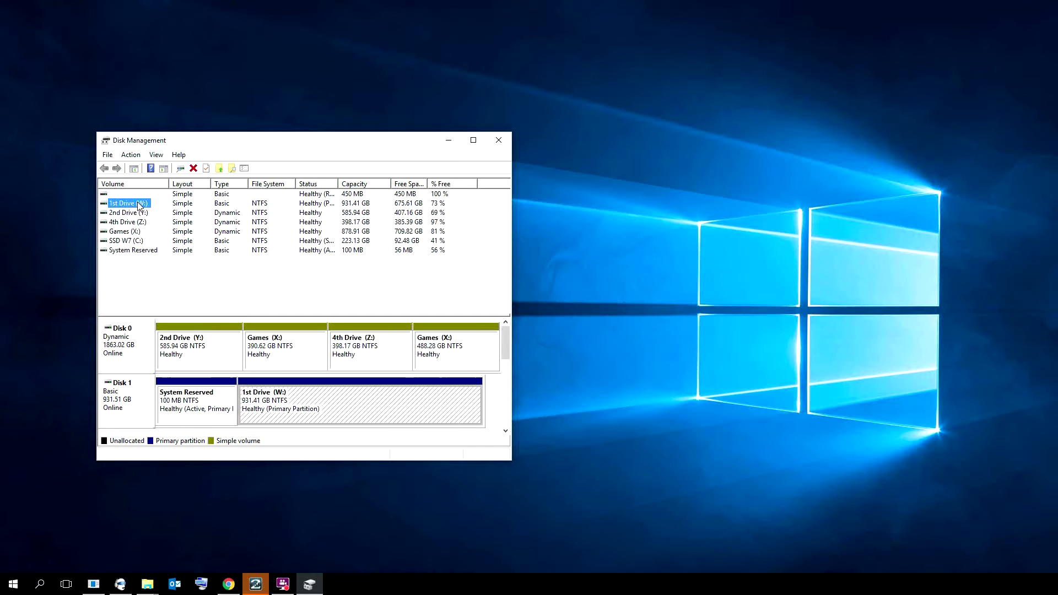
left_click(140, 194)
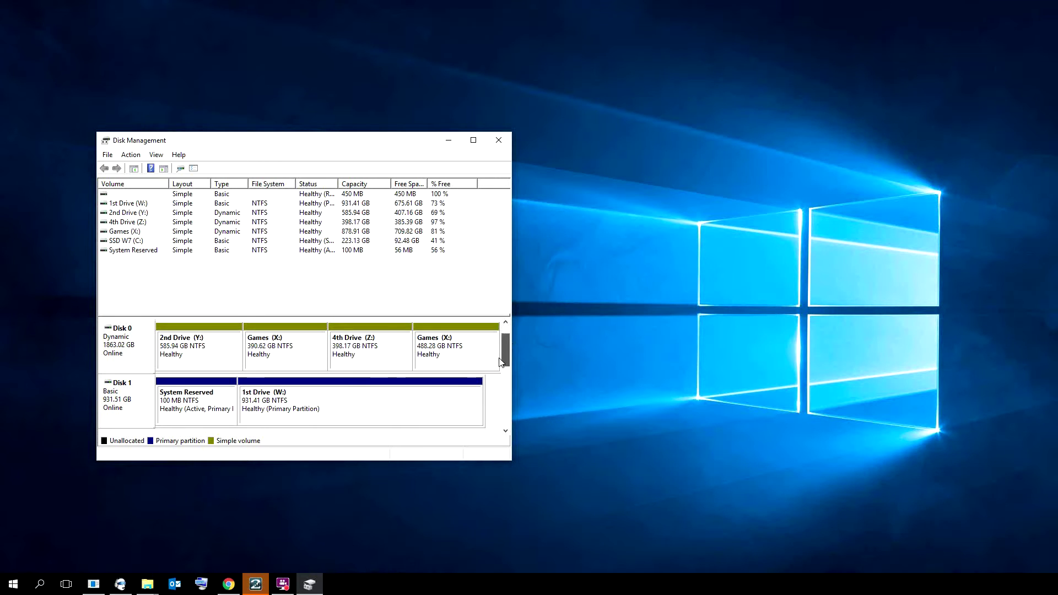
Scroll the disk map down to reveal Disk 3, a 372.61 GB unallocated disk.
left_click_drag(505, 344, 501, 366)
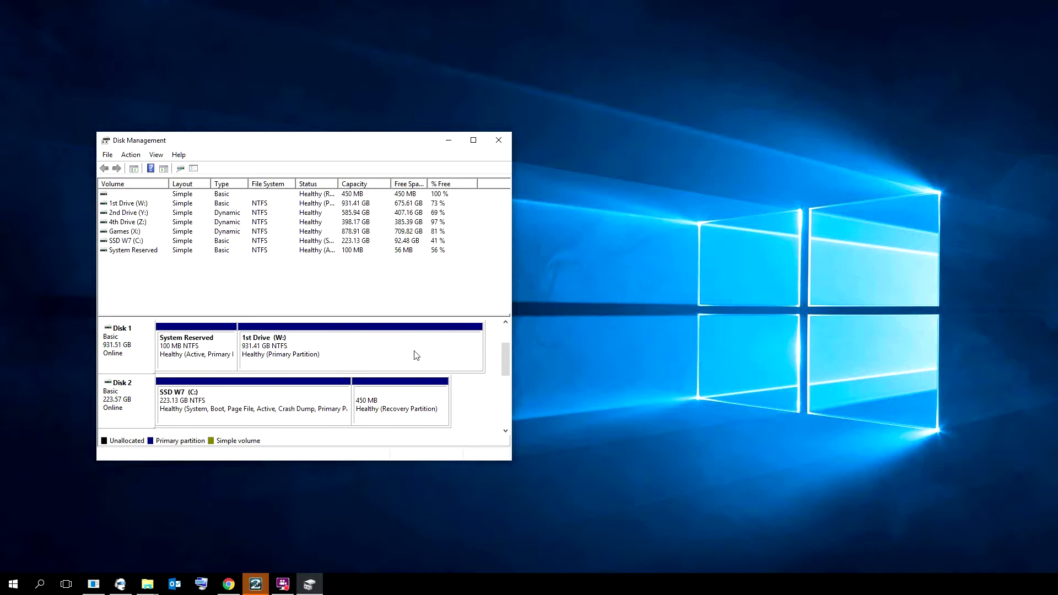
scroll(503, 368, "down", 1)
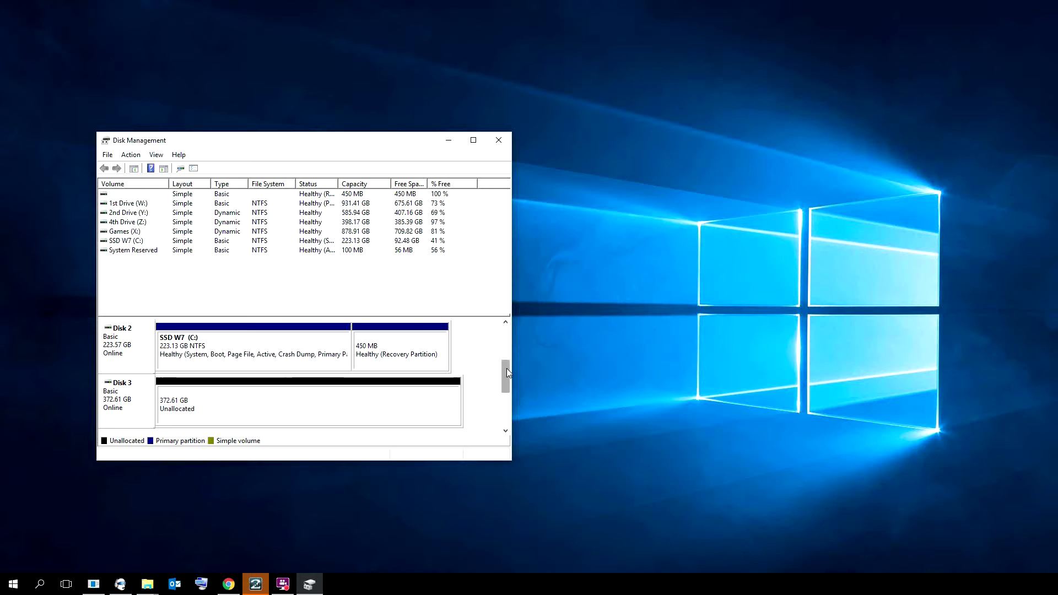
mouse_move(507, 367)
left_mouse_down()
mouse_move(506, 384)
mouse_move(501, 370)
left_mouse_up()
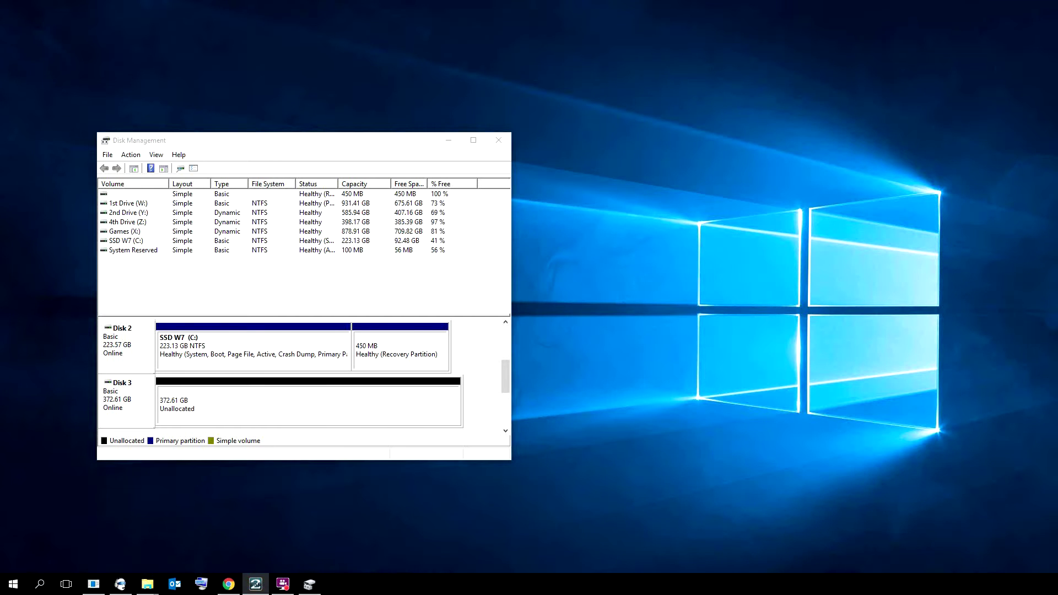
Bring up the context menu for Disk 3's 372.61 GB unallocated region.
right_click(140, 393)
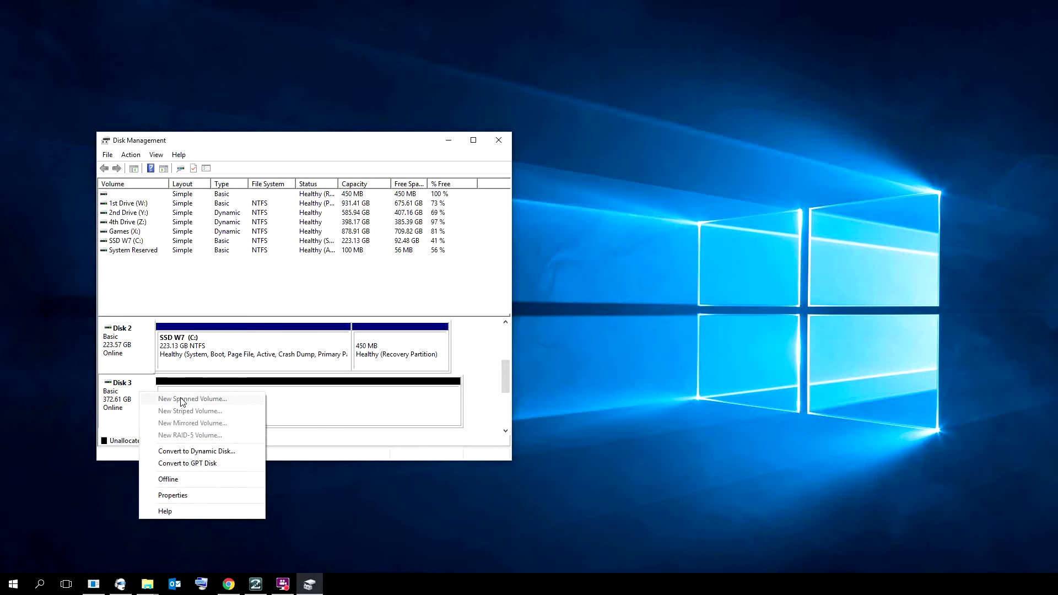
left_click(279, 420)
right_click(279, 418)
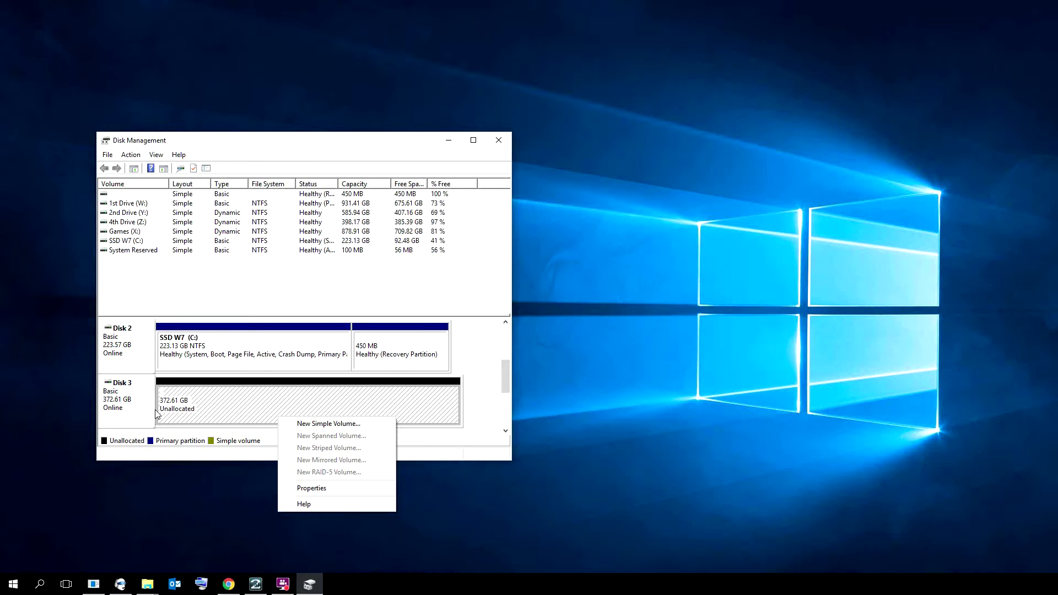
left_click(103, 399)
right_click(102, 400)
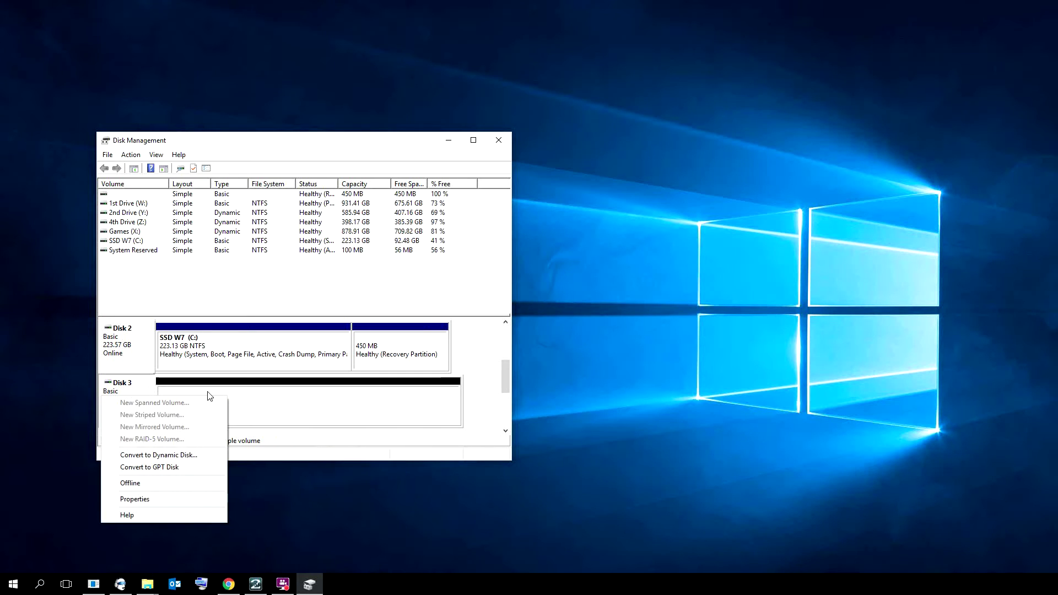
right_click(212, 392)
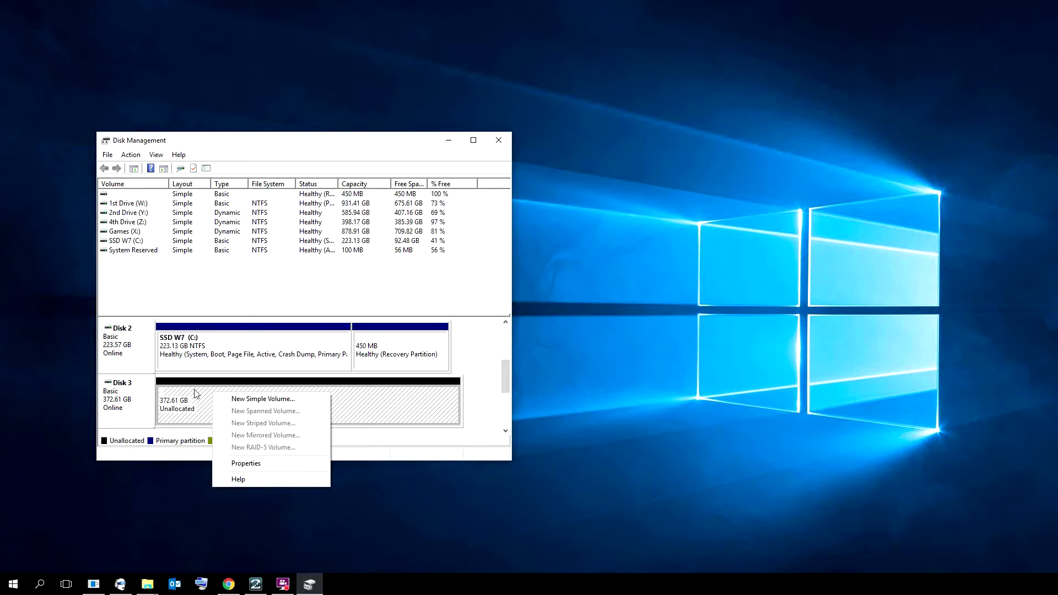
Start the New Simple Volume Wizard on Disk 3, keeping the full 381552 MB size.
left_click(244, 400)
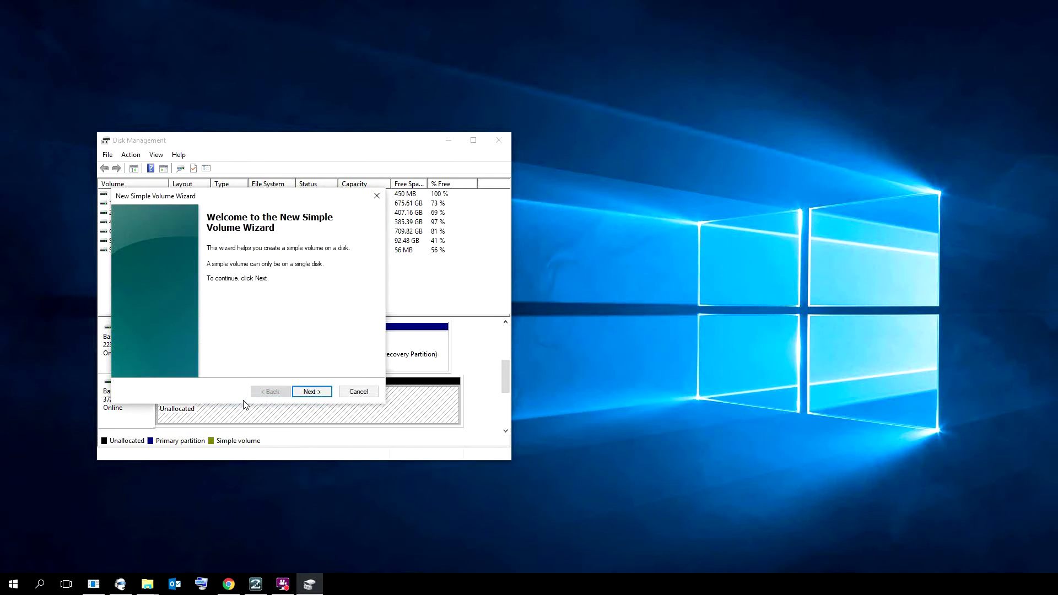
left_click(304, 396)
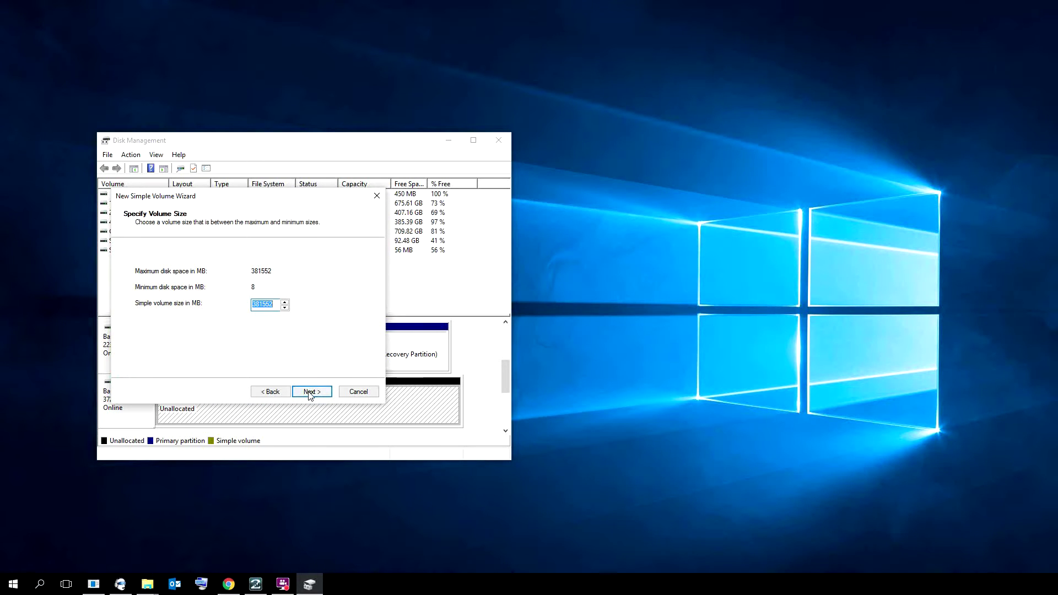
left_click(312, 393)
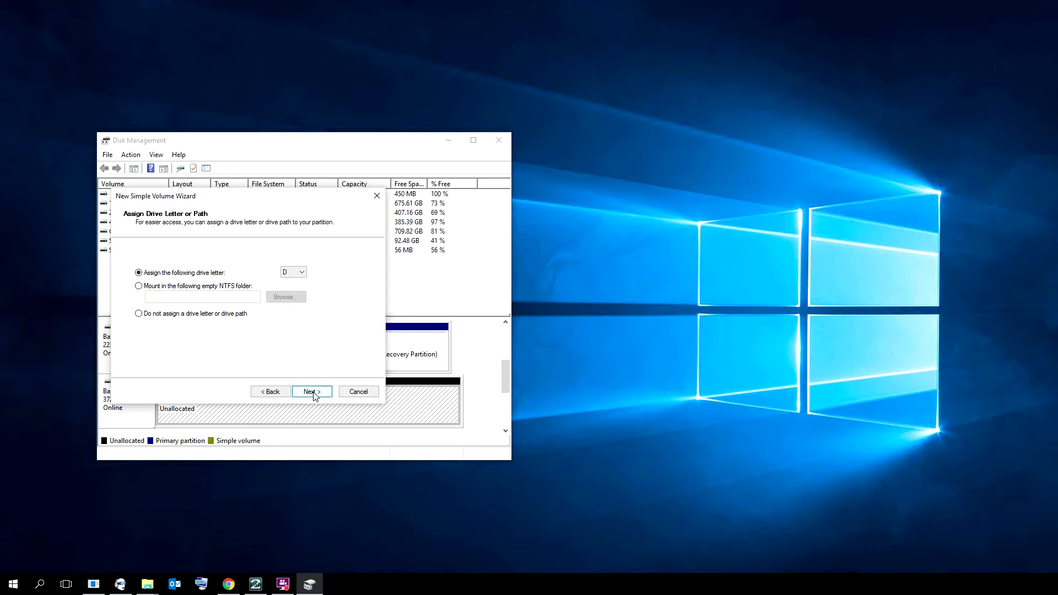
left_click(275, 393)
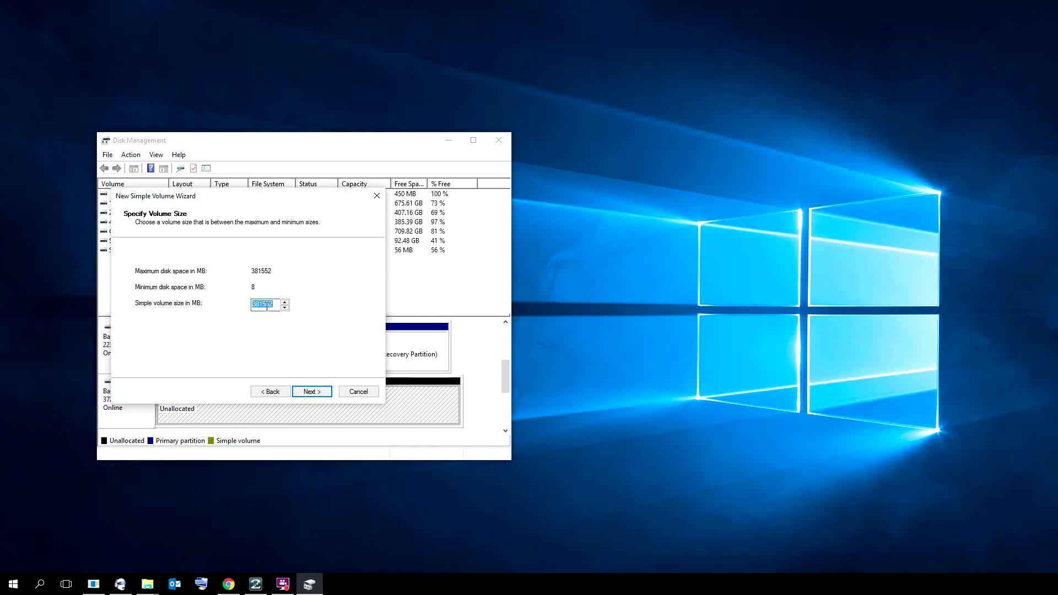
Assign drive letter T to the new volume and advance to the format settings.
left_click(311, 391)
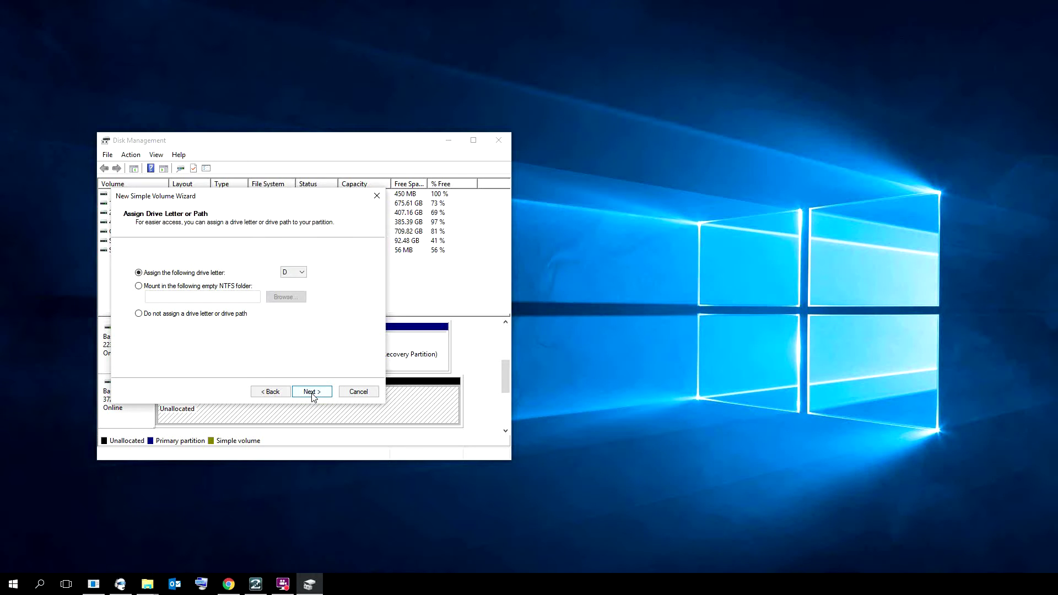
left_click(301, 275)
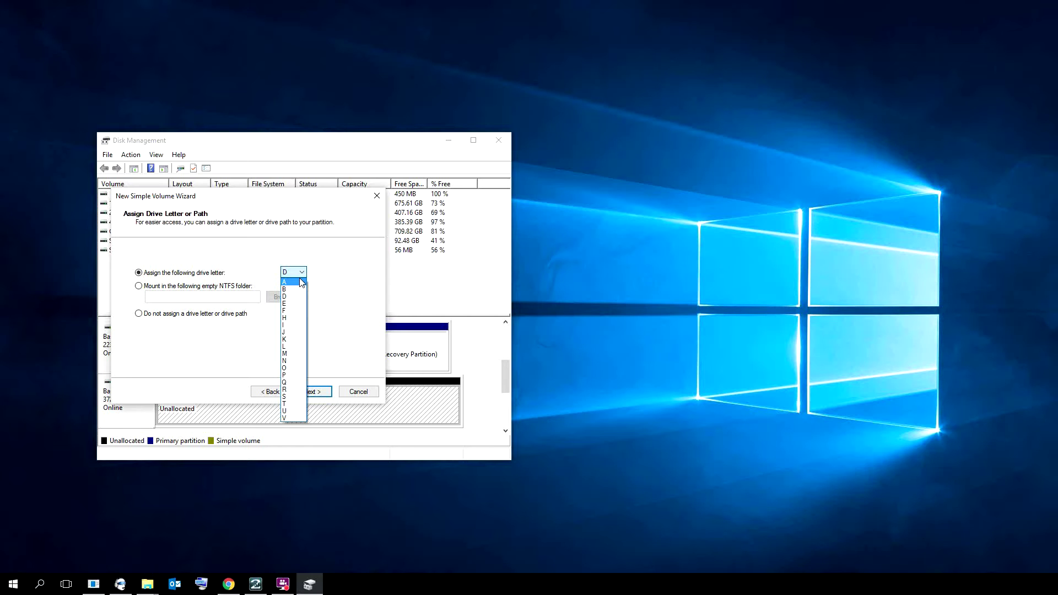
left_click(290, 404)
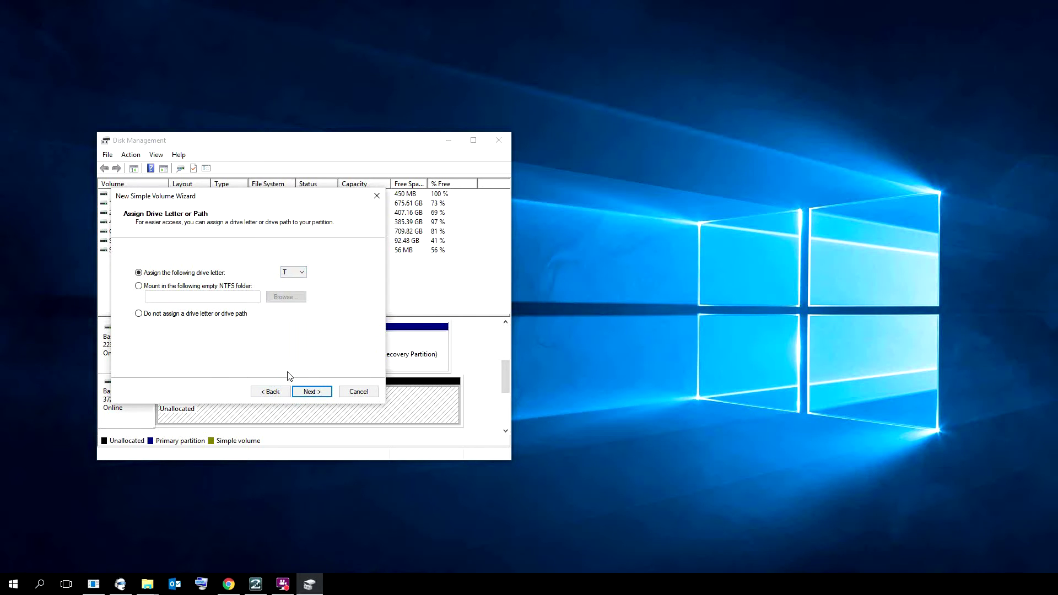
left_click(317, 395)
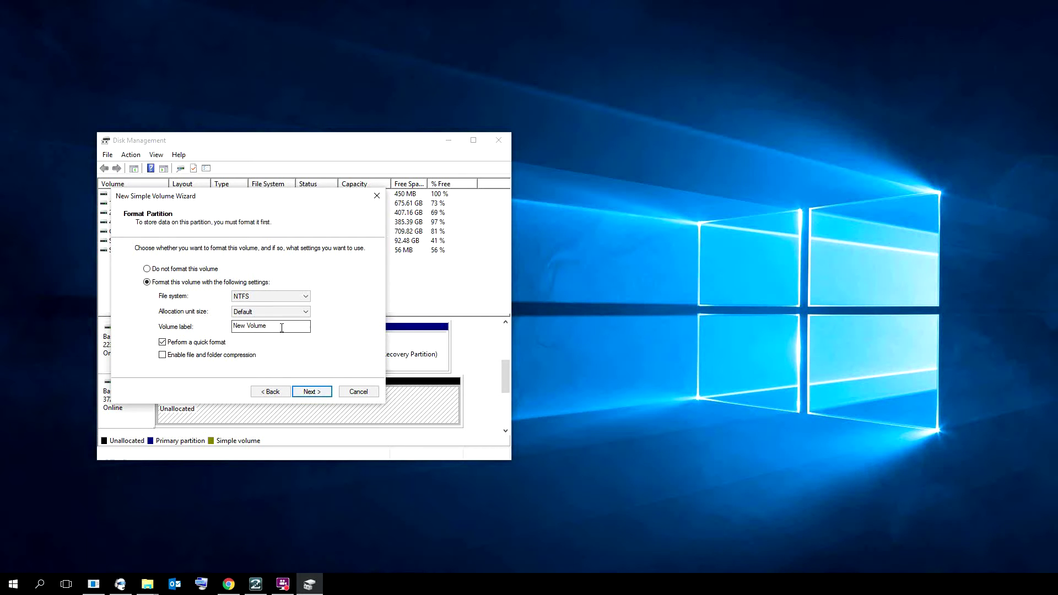
Label the volume 'Test for YouTube', keeping NTFS, Default allocation size and quick format.
left_click_drag(269, 325, 220, 320)
type("Test for YouTube")
left_click(255, 312)
left_click(318, 301)
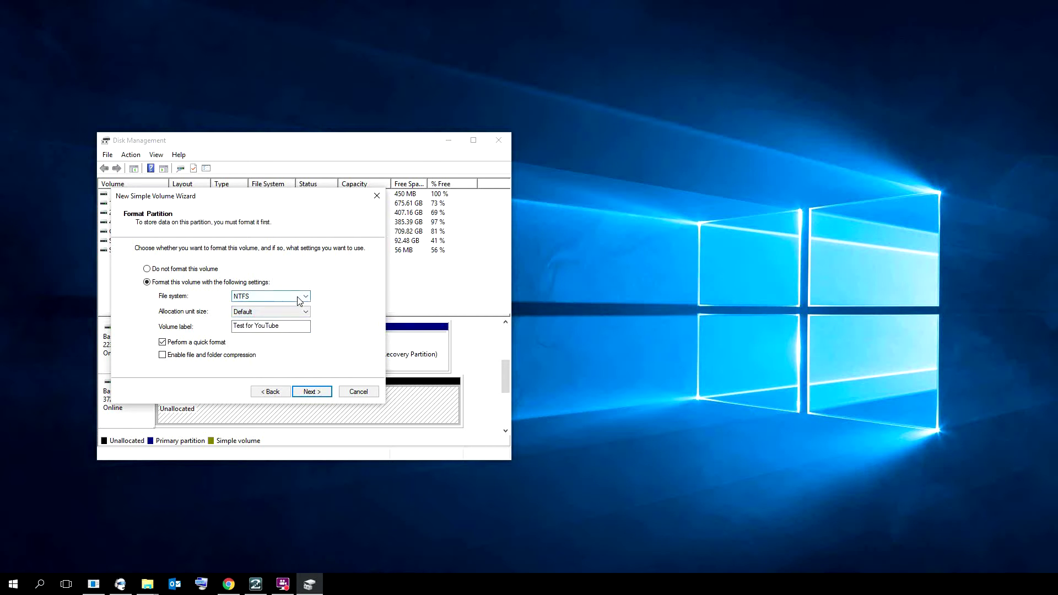
left_click(303, 297)
left_click(332, 301)
left_click(298, 300)
left_click(342, 324)
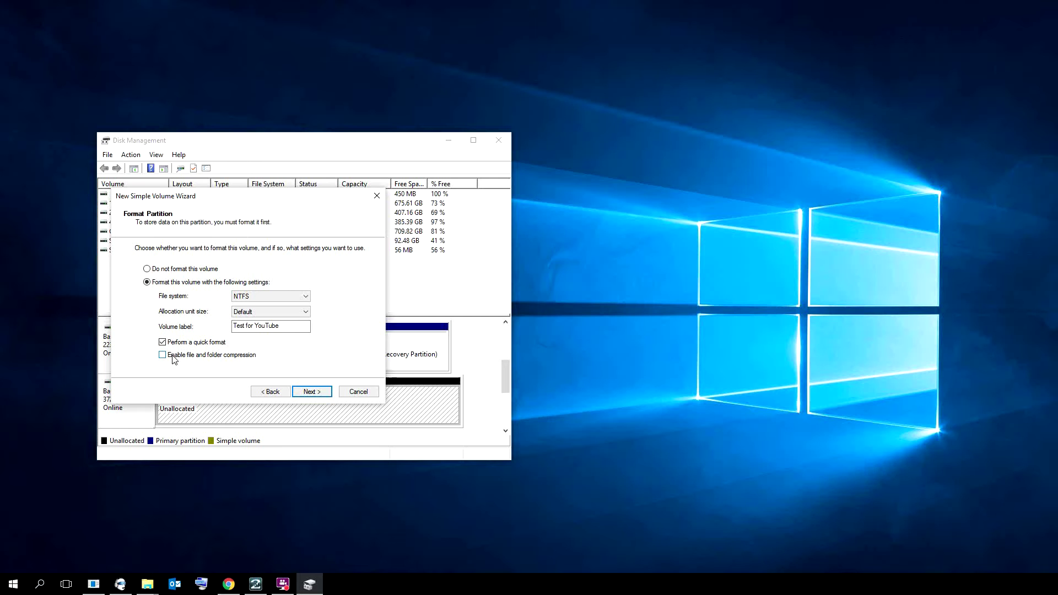
Finish the wizard to create the Test for YouTube (T:) volume, select it, and launch File Explorer.
left_click(315, 398)
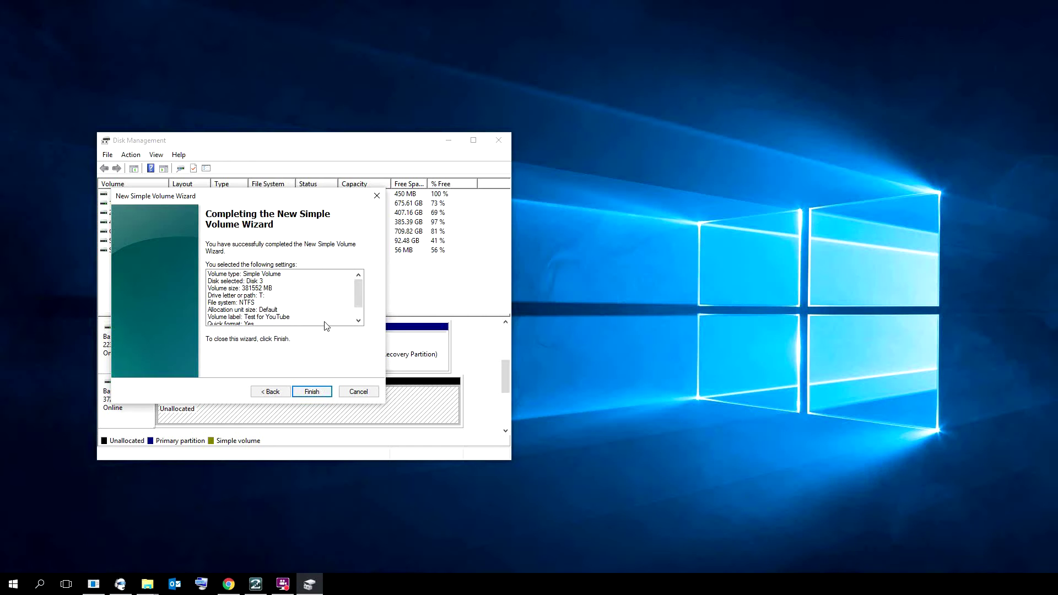
left_click_drag(357, 306, 357, 316)
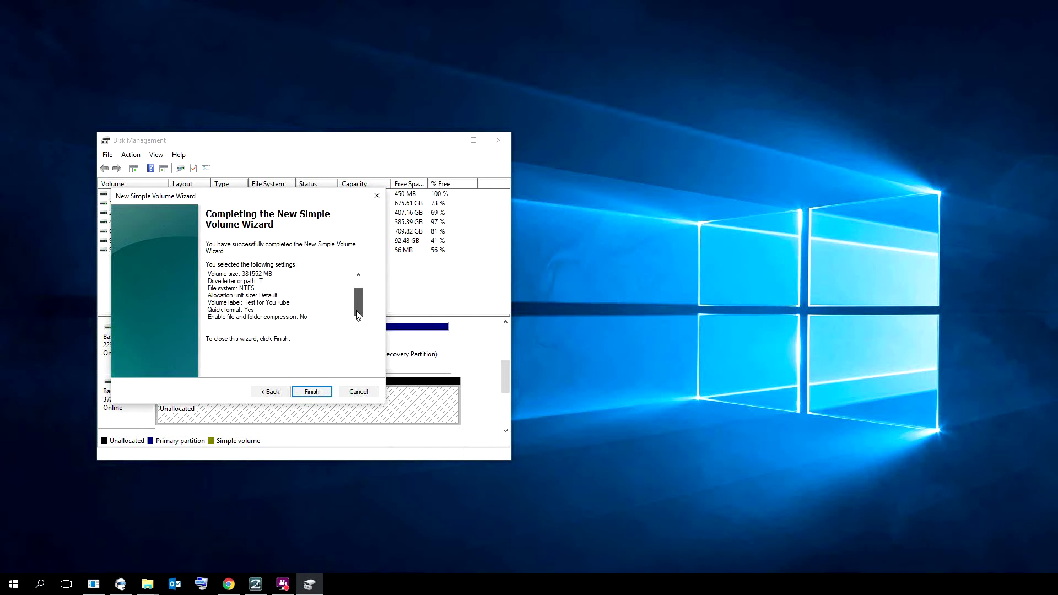
left_click(312, 391)
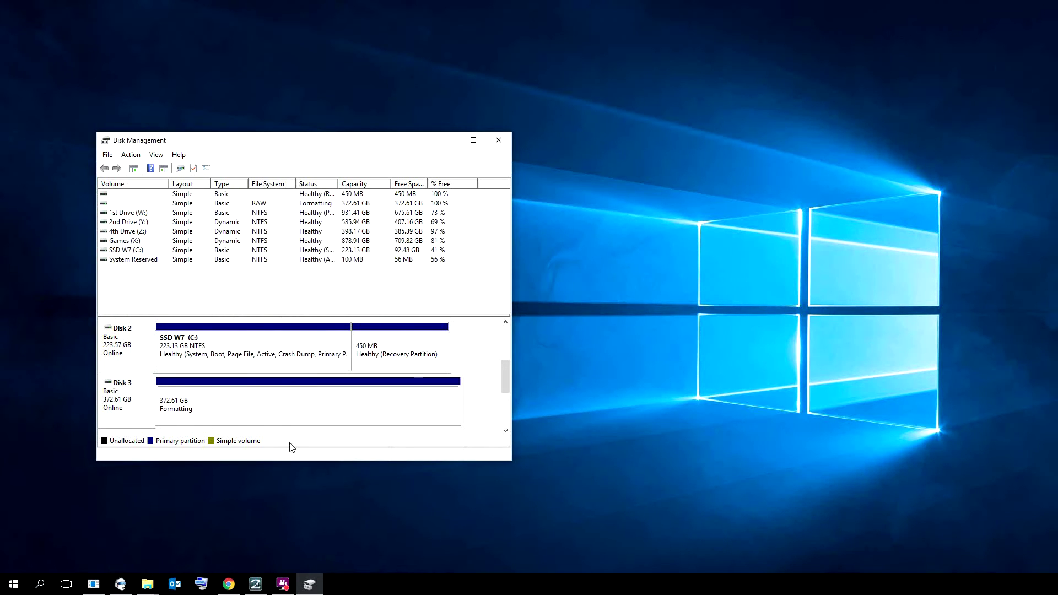
left_click(208, 404)
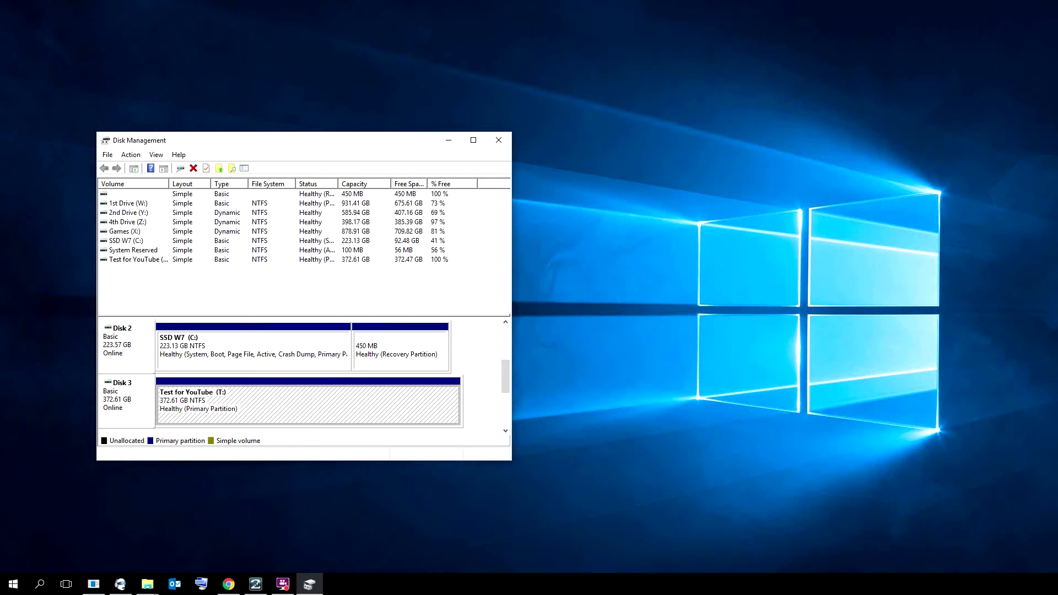
left_click(19, 547)
mouse_move(144, 583)
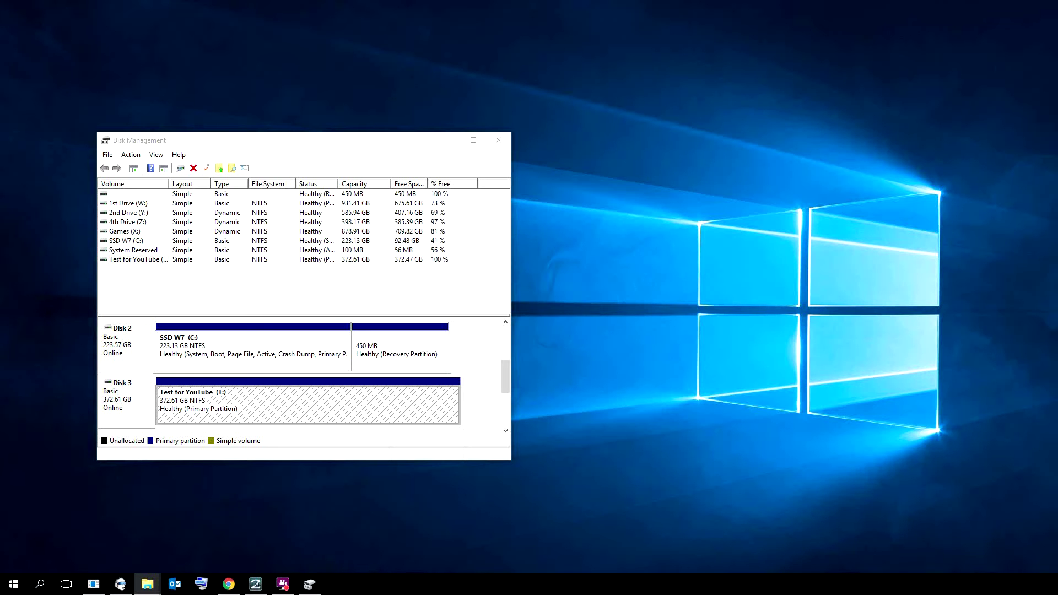
Open This PC at the upper right and check the Test for YouTube (T:) drive, 372 GB free.
left_click(147, 584)
left_click_drag(321, 137, 685, 69)
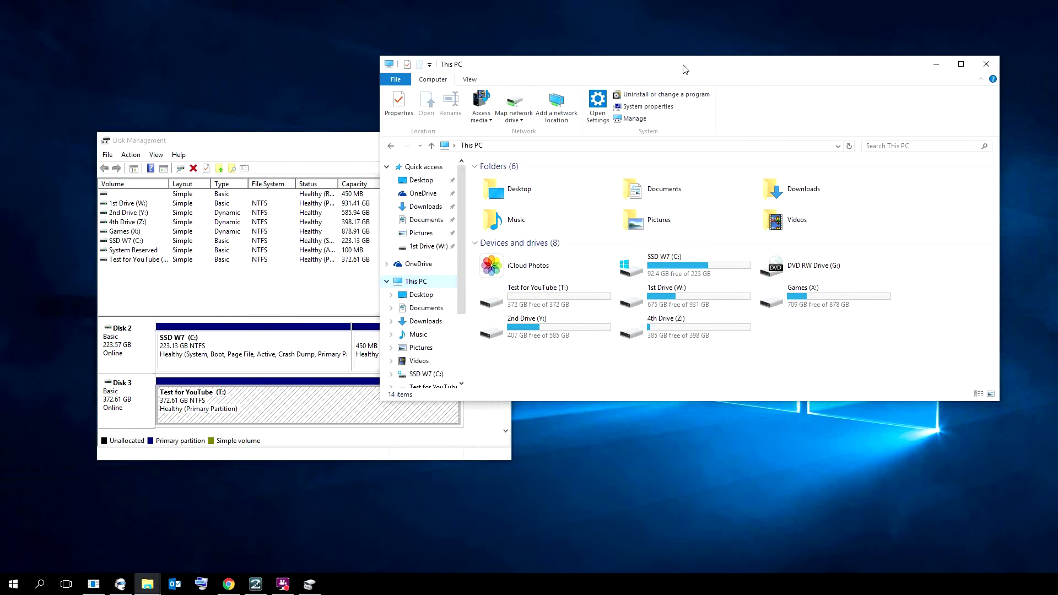
left_click(559, 294)
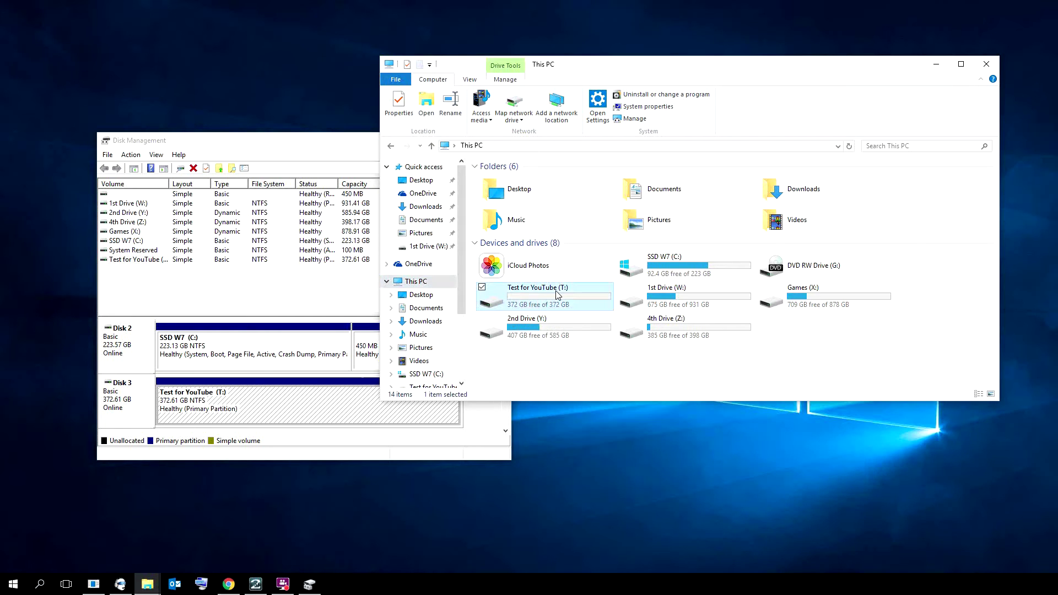
left_click(542, 370)
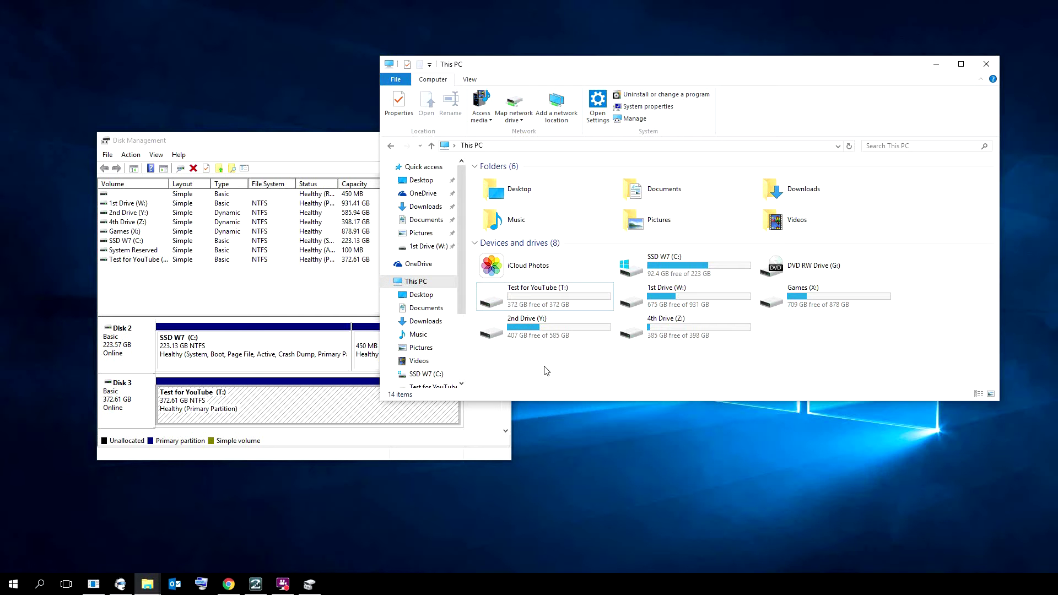